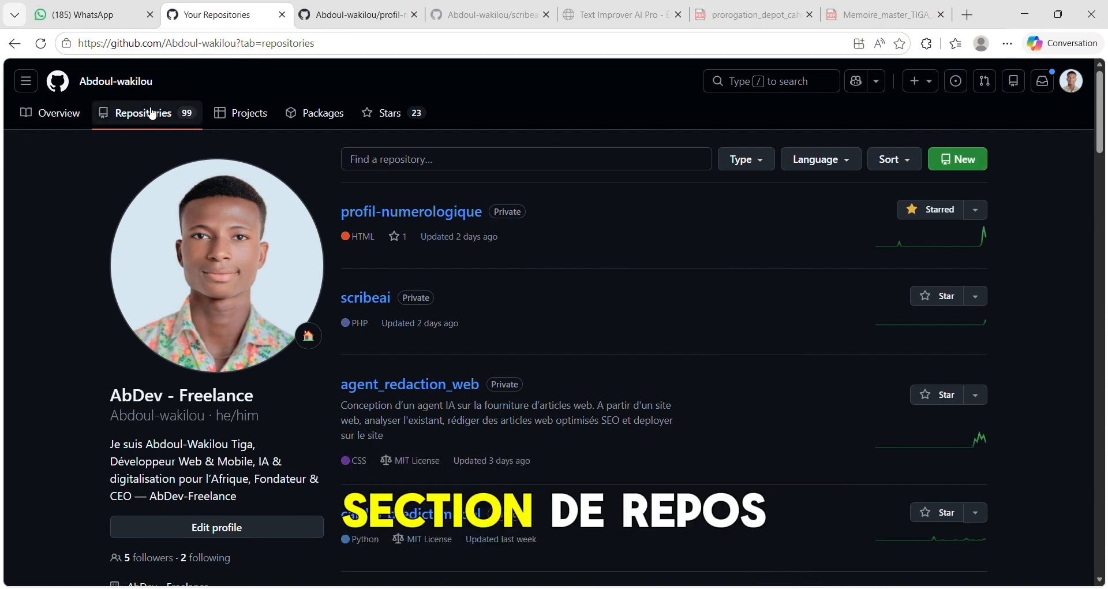
# - Create a new public repository named abdev-entreprise without a template, README, .gitignore or license
pyautogui.click(969, 169)
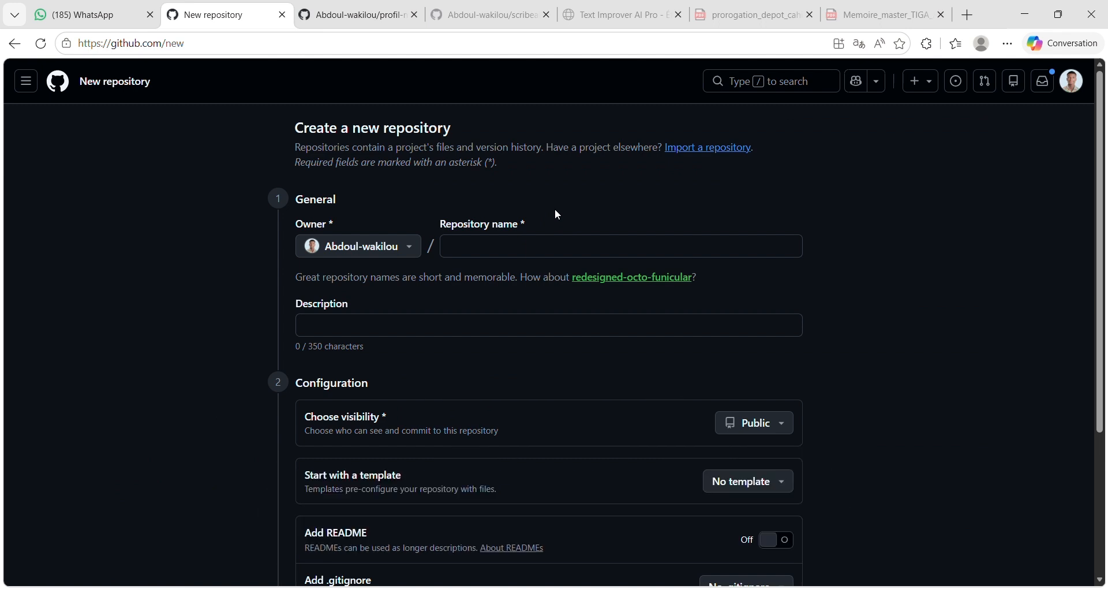
pyautogui.click(496, 247)
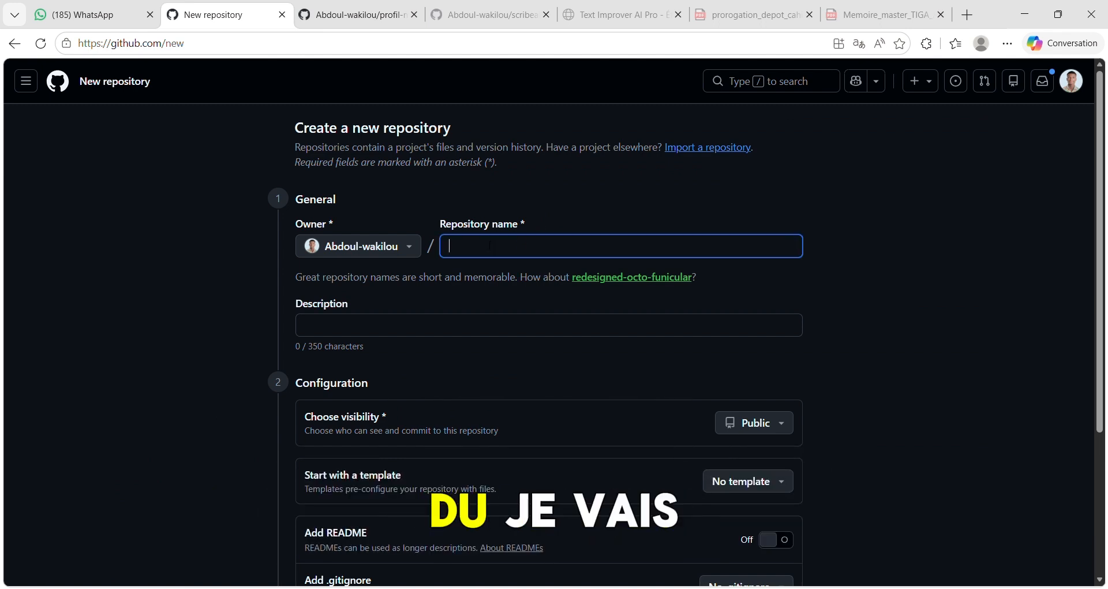
pyautogui.write('abdev-entrep')
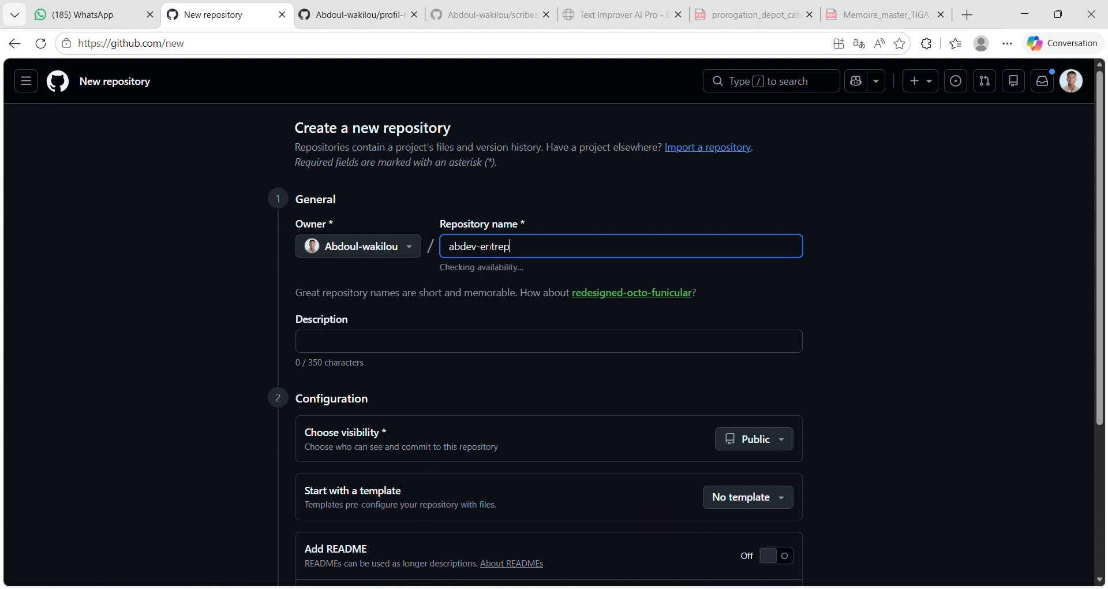
pyautogui.write('rise')
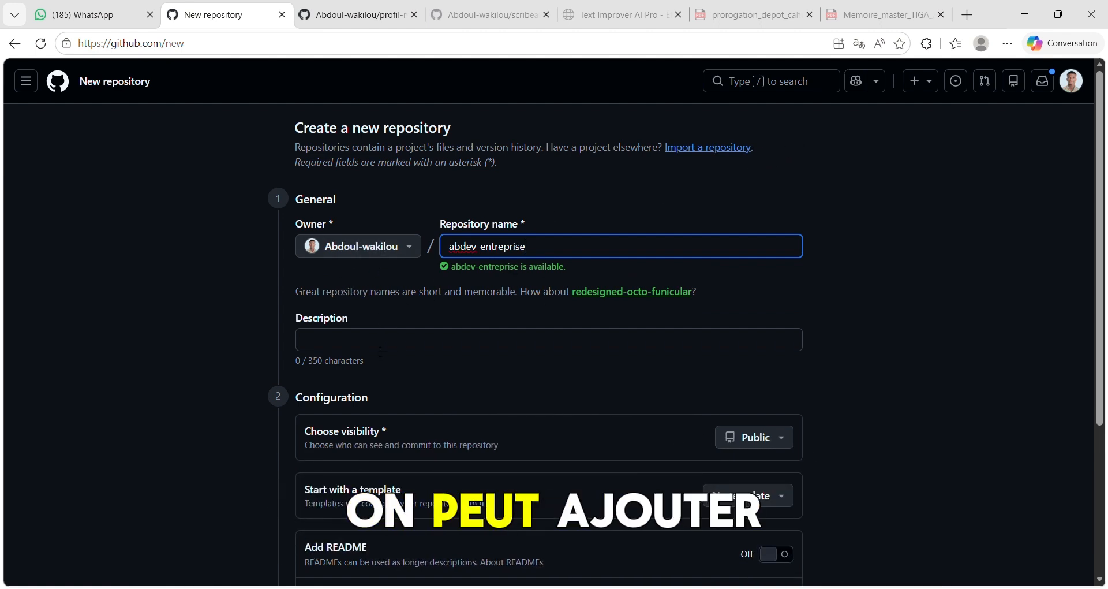
pyautogui.scroll(-1, 452, 332)
pyautogui.scroll(-2, 453, 331)
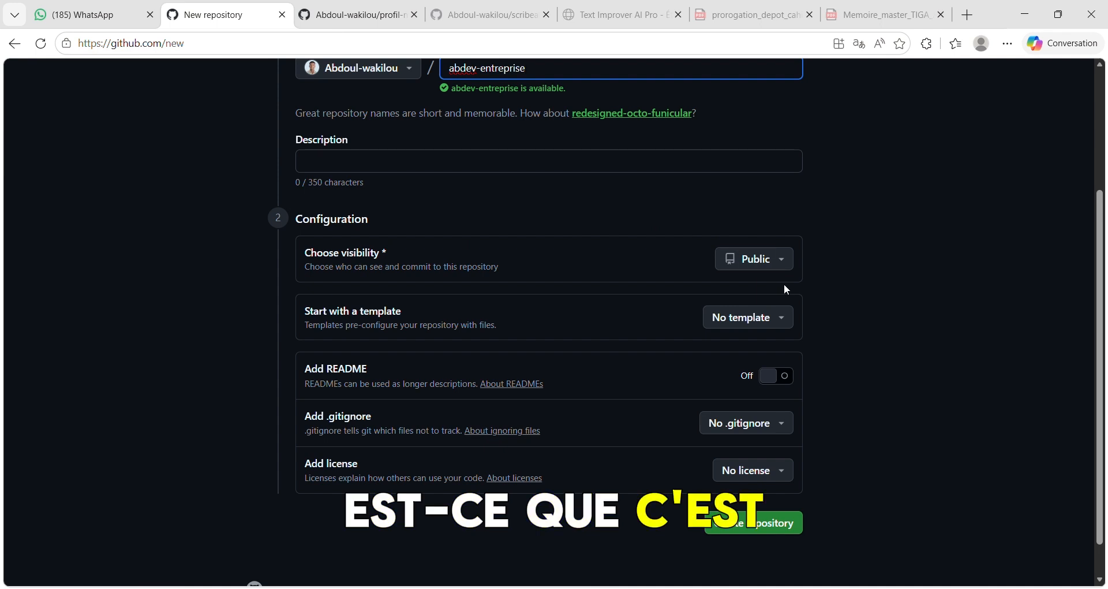
pyautogui.click(765, 261)
pyautogui.click(765, 261)
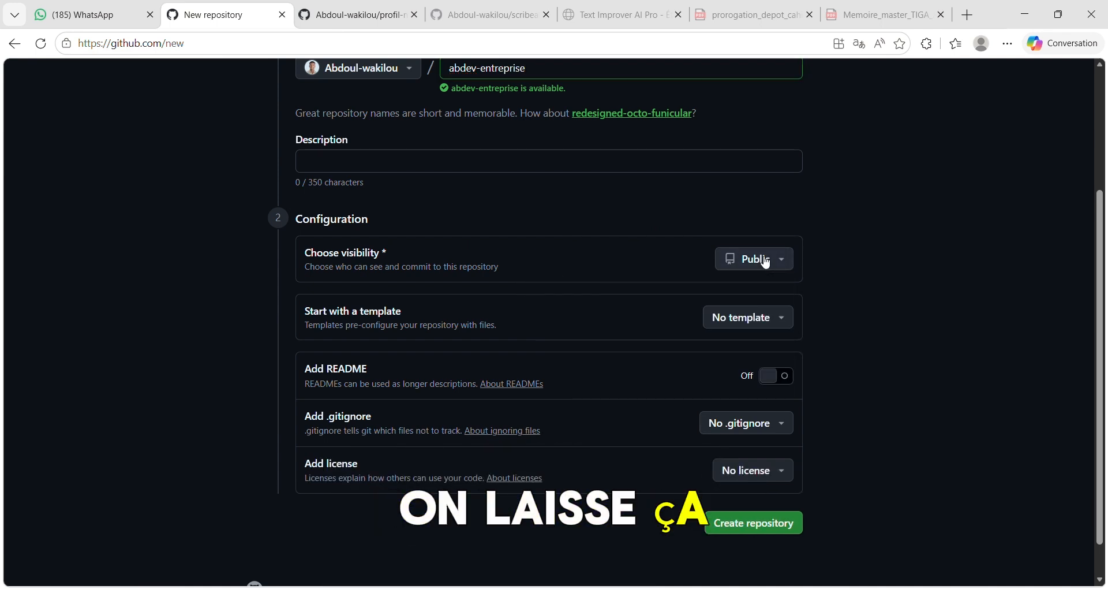
pyautogui.click(740, 526)
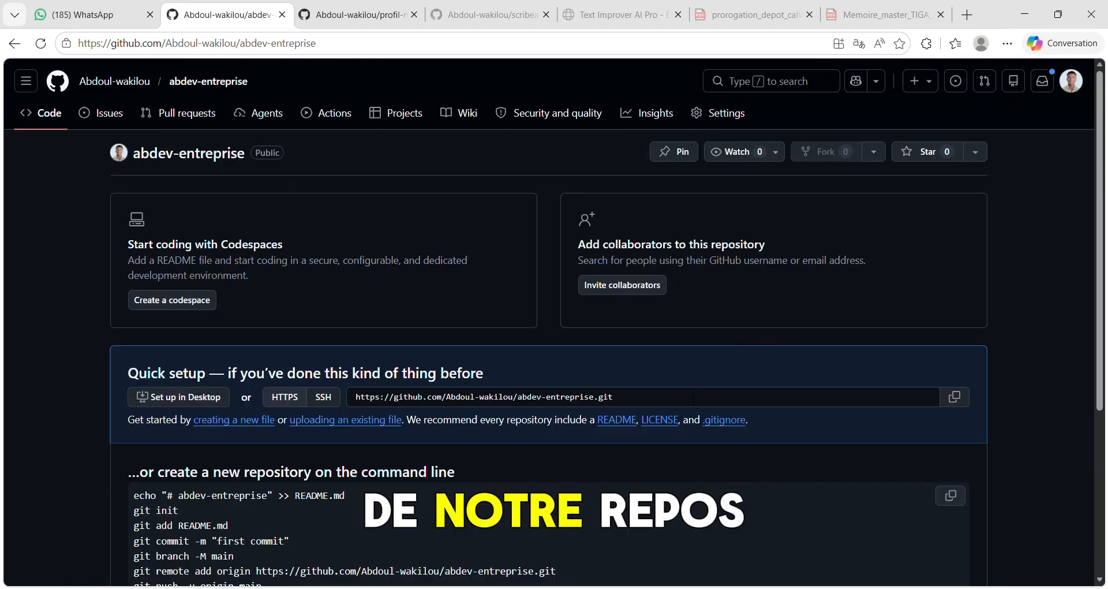
# - Upload the existing files index.html, script.js and style.css to the abdev-entreprise repository
pyautogui.click(644, 404)
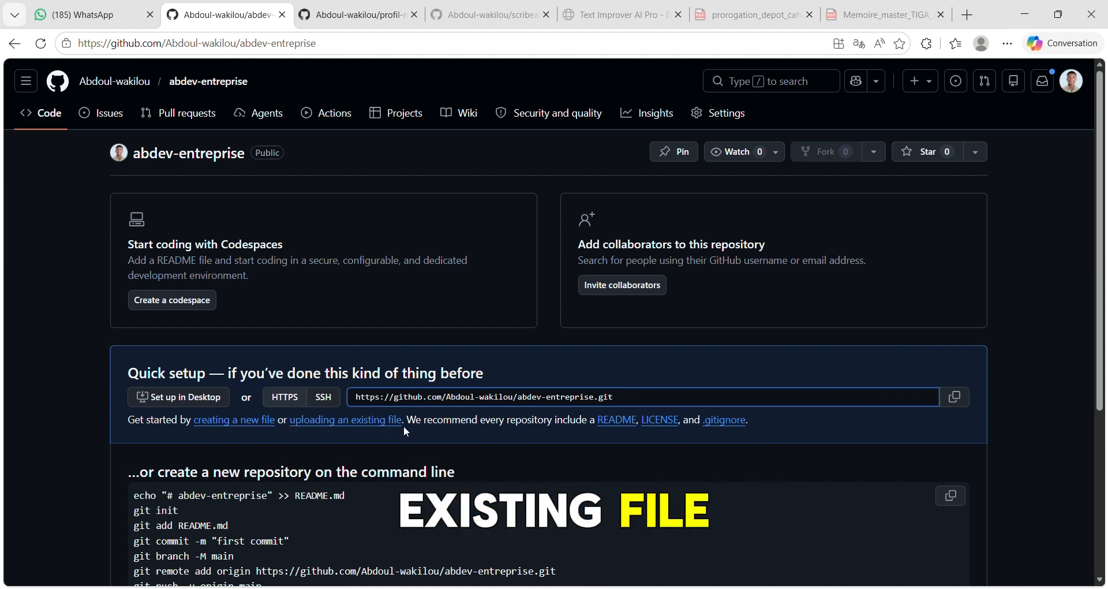
pyautogui.click(348, 421)
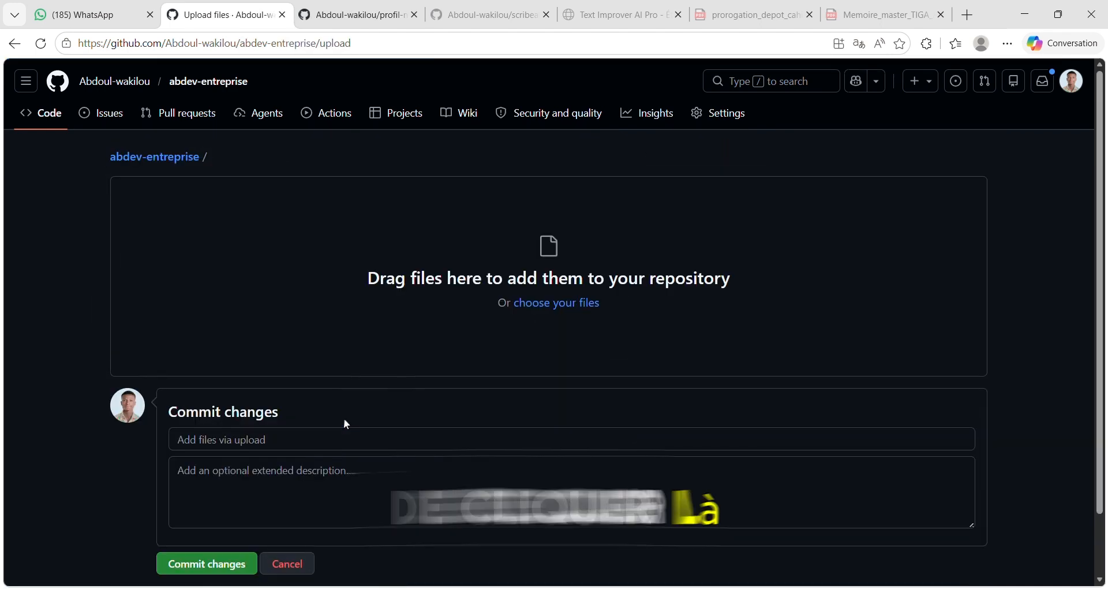
pyautogui.click(582, 305)
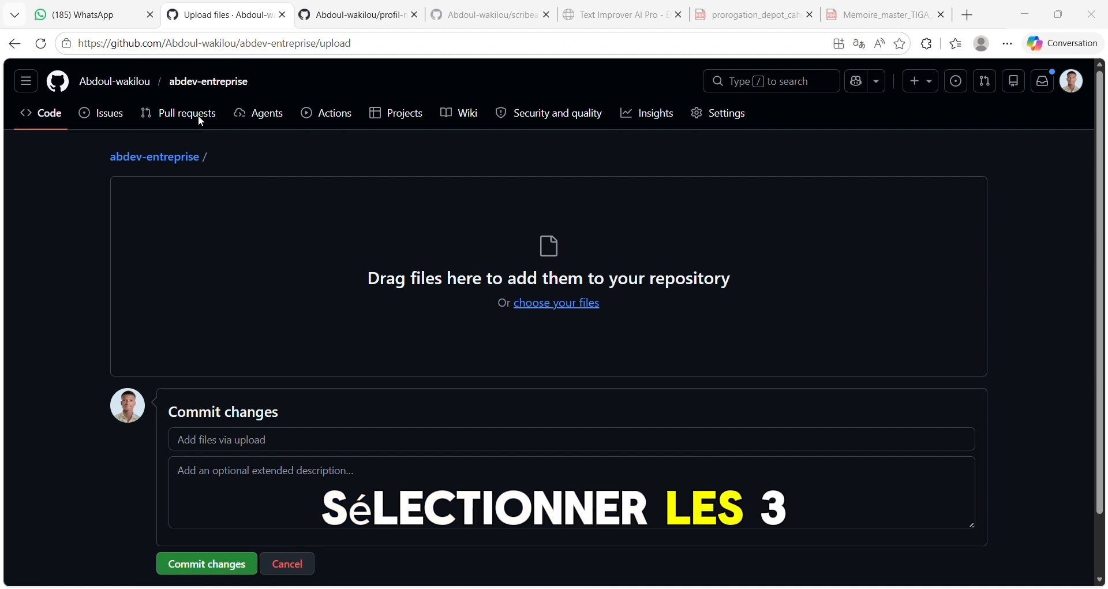
pyautogui.click(427, 320)
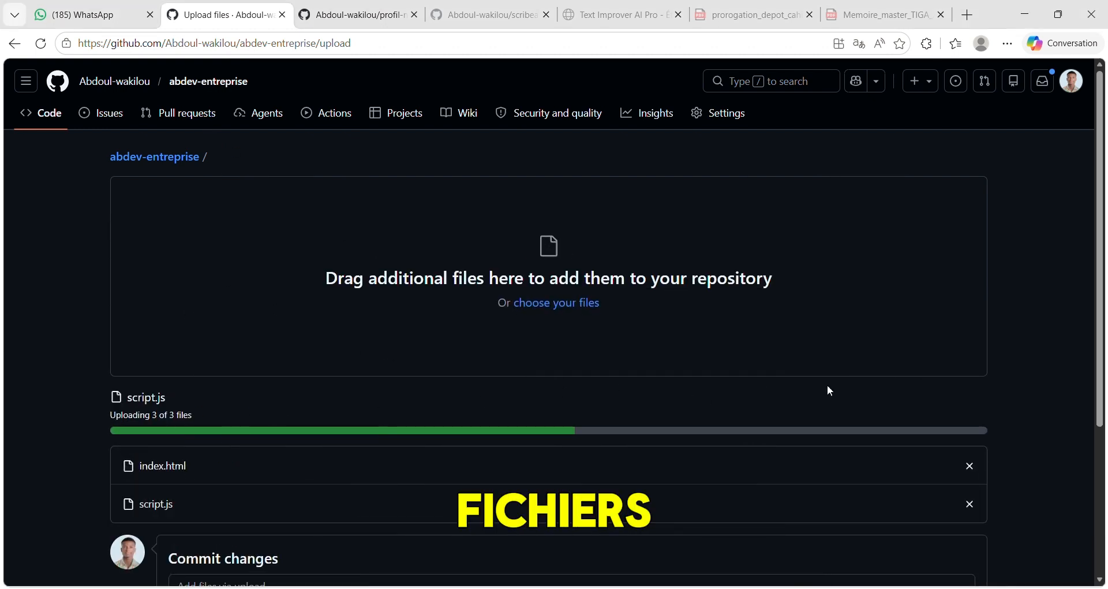
# - Commit the three uploaded files with the message "initialisation"
pyautogui.scroll(-2, 1036, 390)
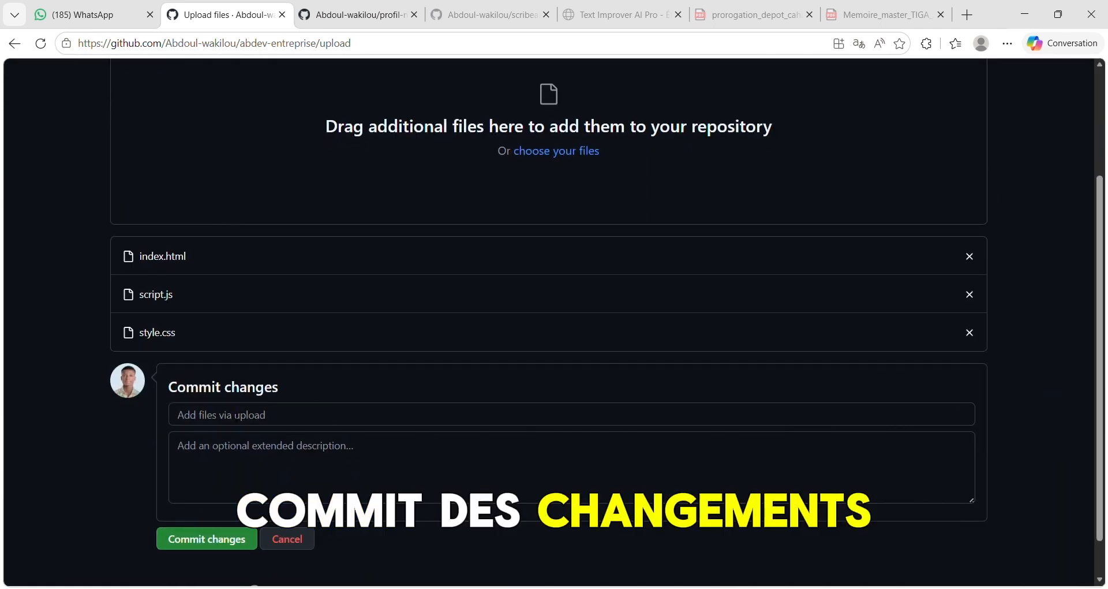
pyautogui.click(250, 414)
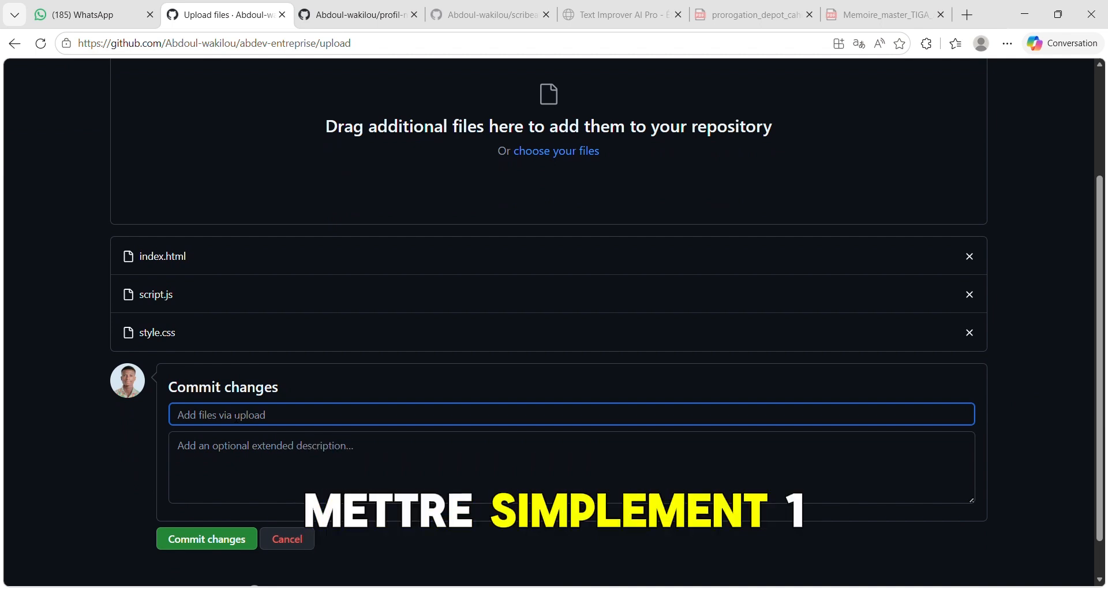
pyautogui.write('initialisa')
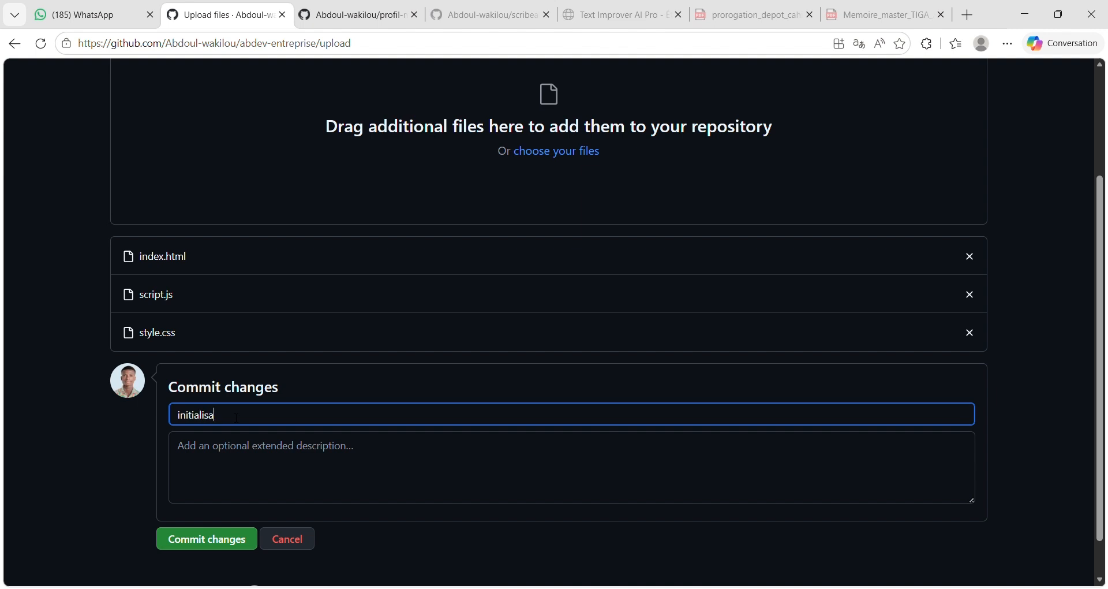
pyautogui.write('ti')
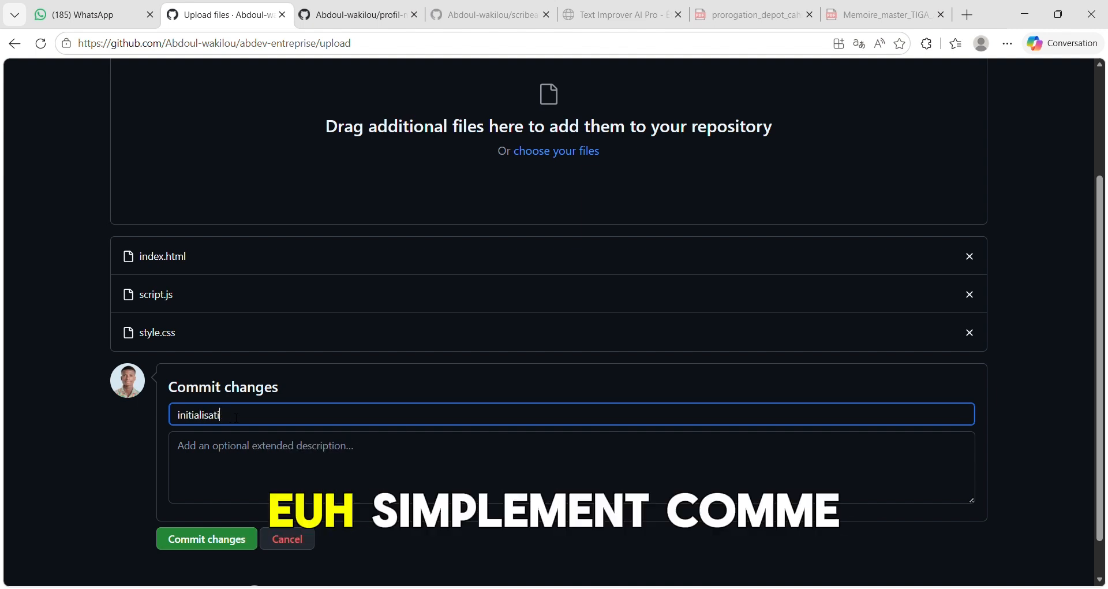
pyautogui.write('on')
pyautogui.click(228, 545)
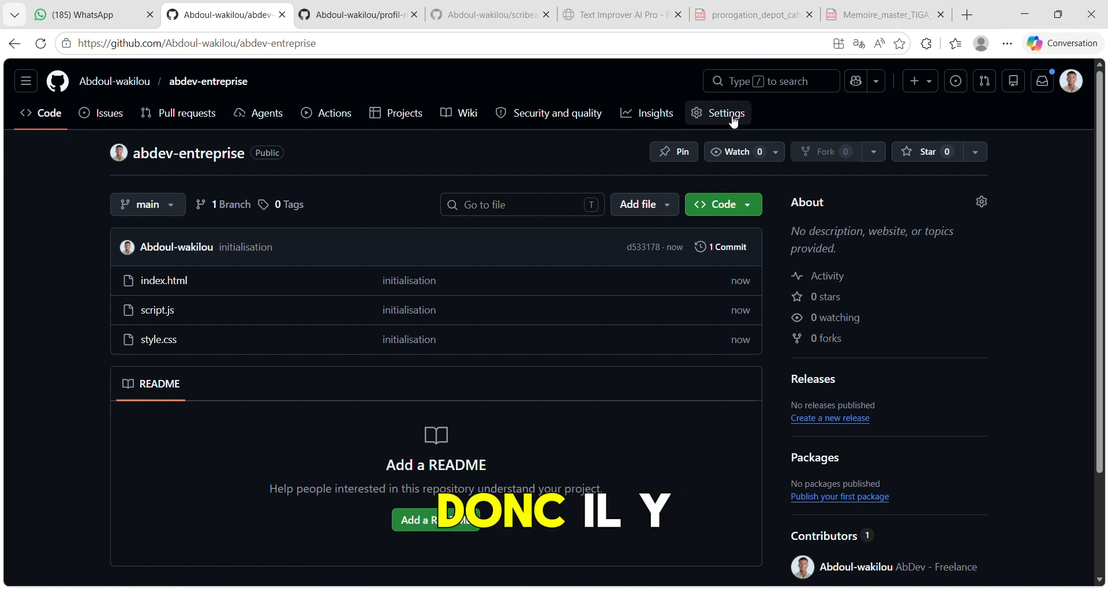
# - Open the GitHub Pages settings of the abdev-entreprise repository
pyautogui.click(714, 114)
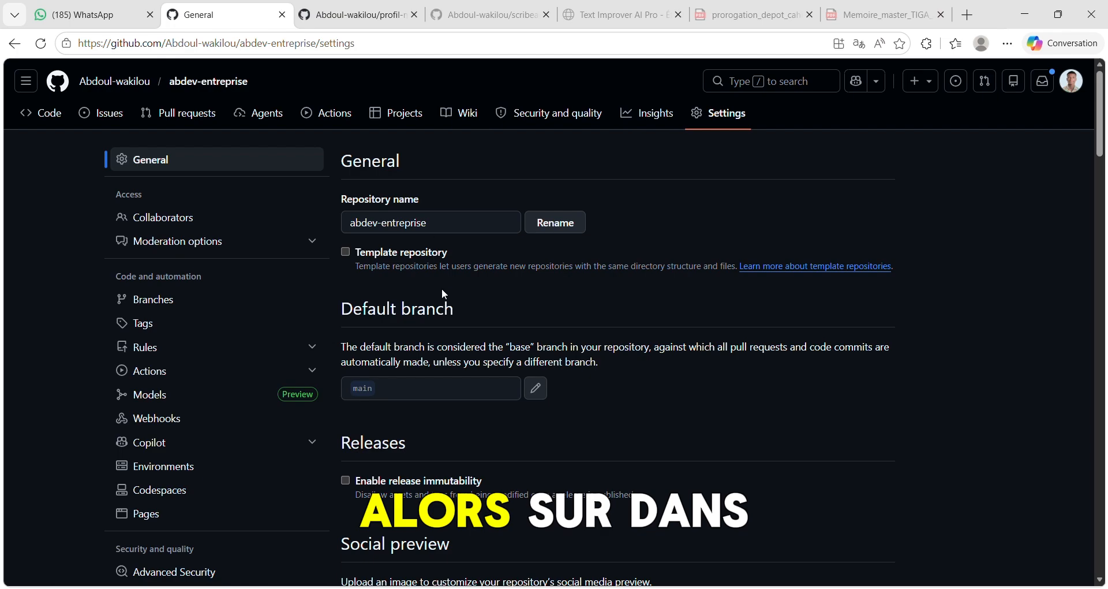
pyautogui.scroll(-2, 442, 292)
pyautogui.scroll(-2, 442, 292)
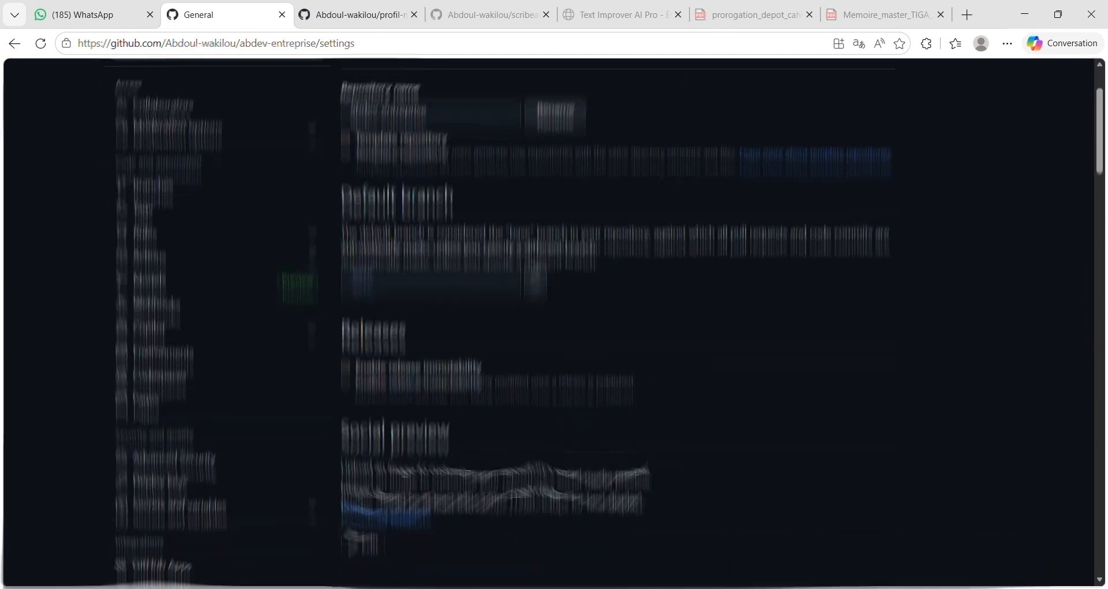
pyautogui.scroll(-1, 252, 391)
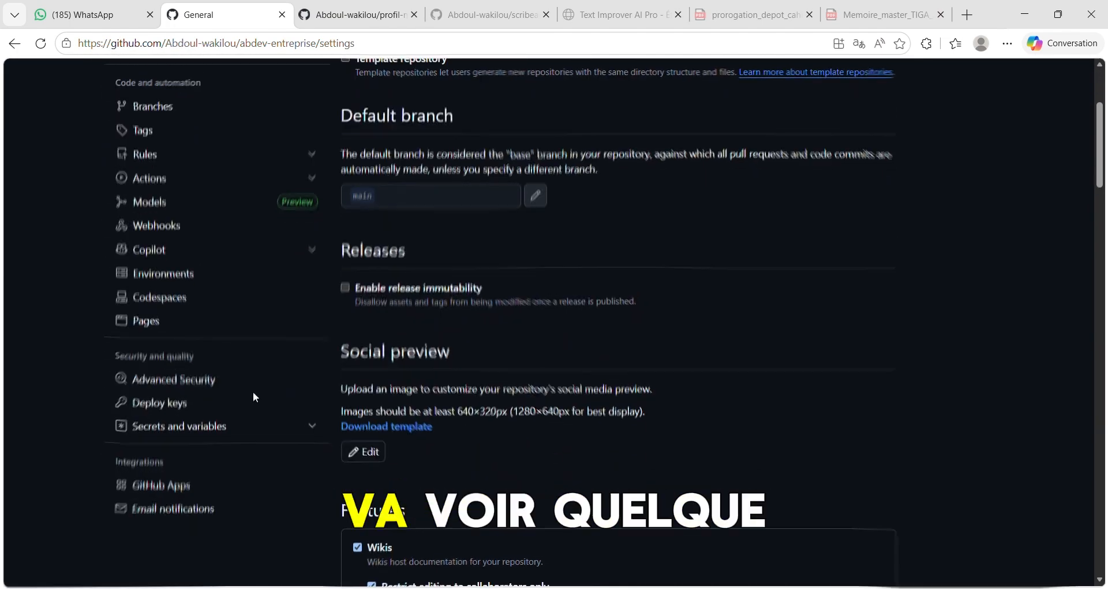
pyautogui.scroll(1, 253, 391)
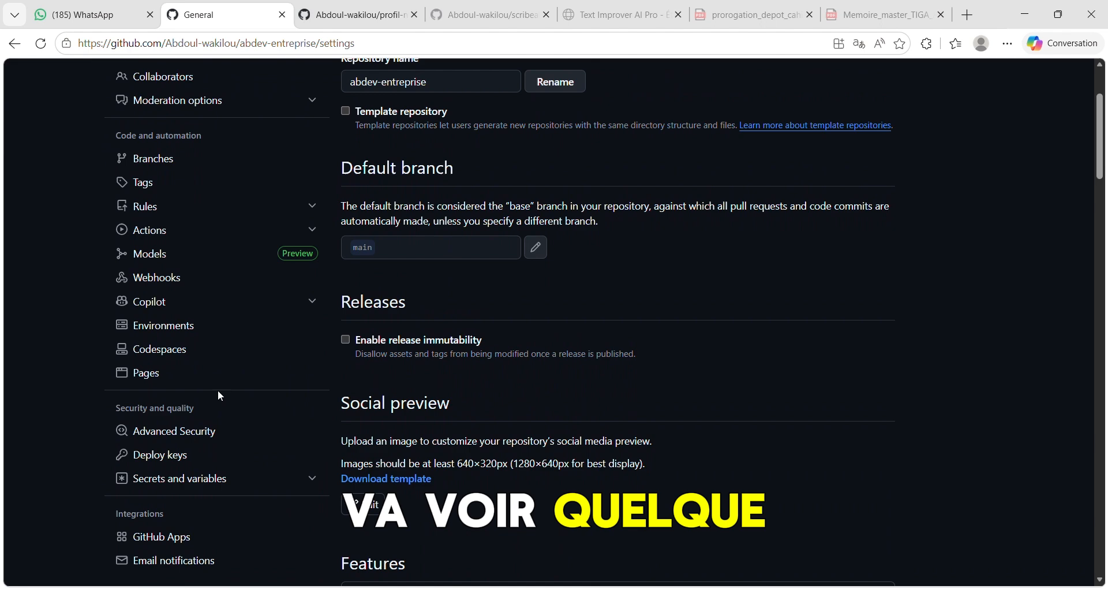
pyautogui.click(185, 373)
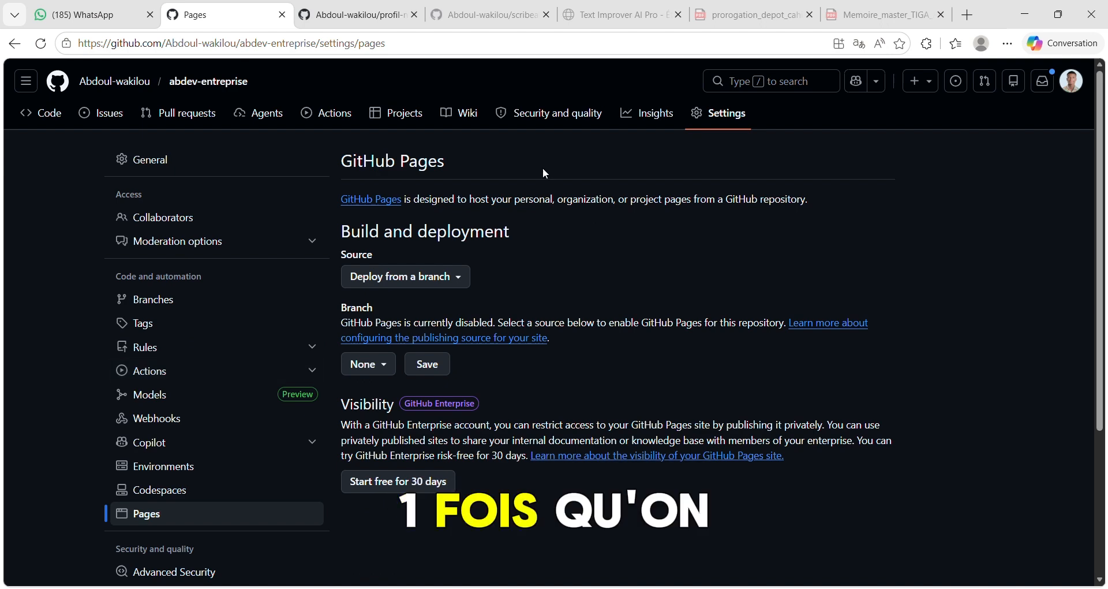
# - Set the GitHub Pages source to the main branch with the / (root) folder and save it
pyautogui.scroll(-1, 607, 209)
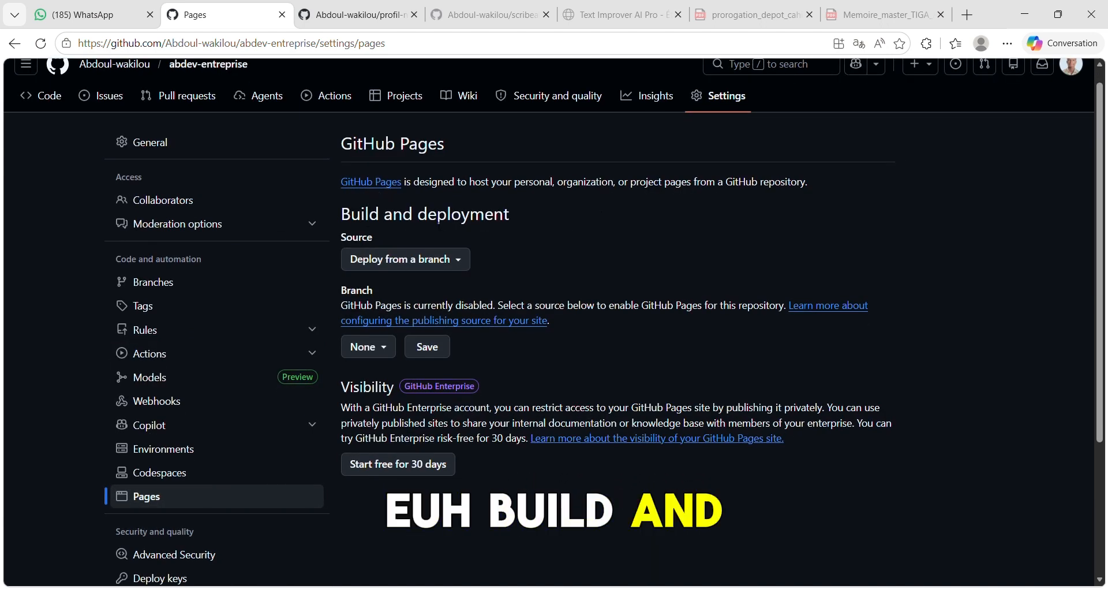
pyautogui.click(378, 349)
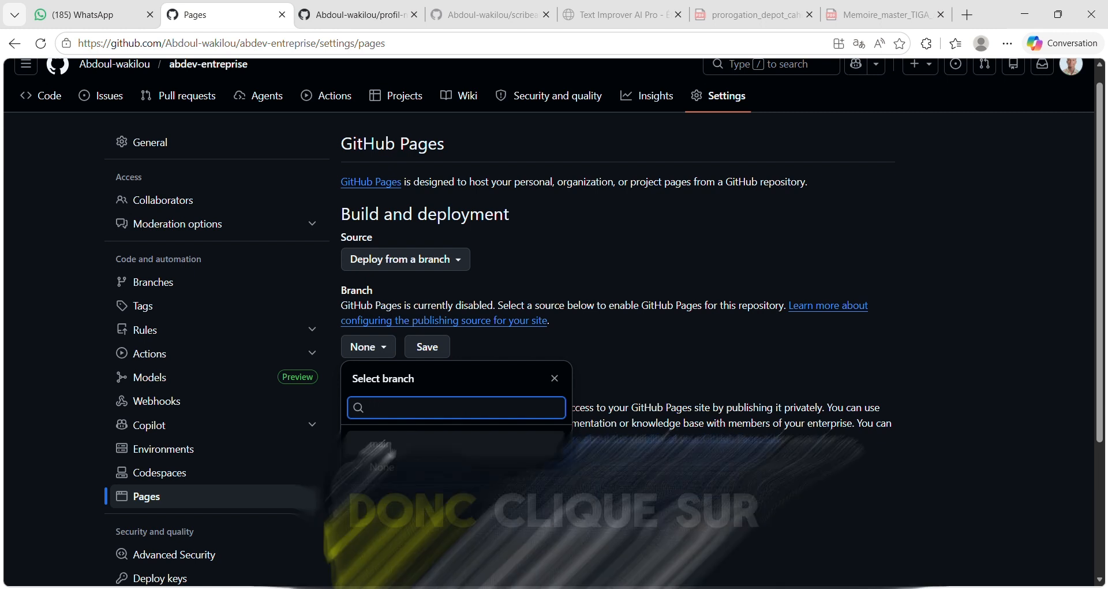
pyautogui.click(386, 447)
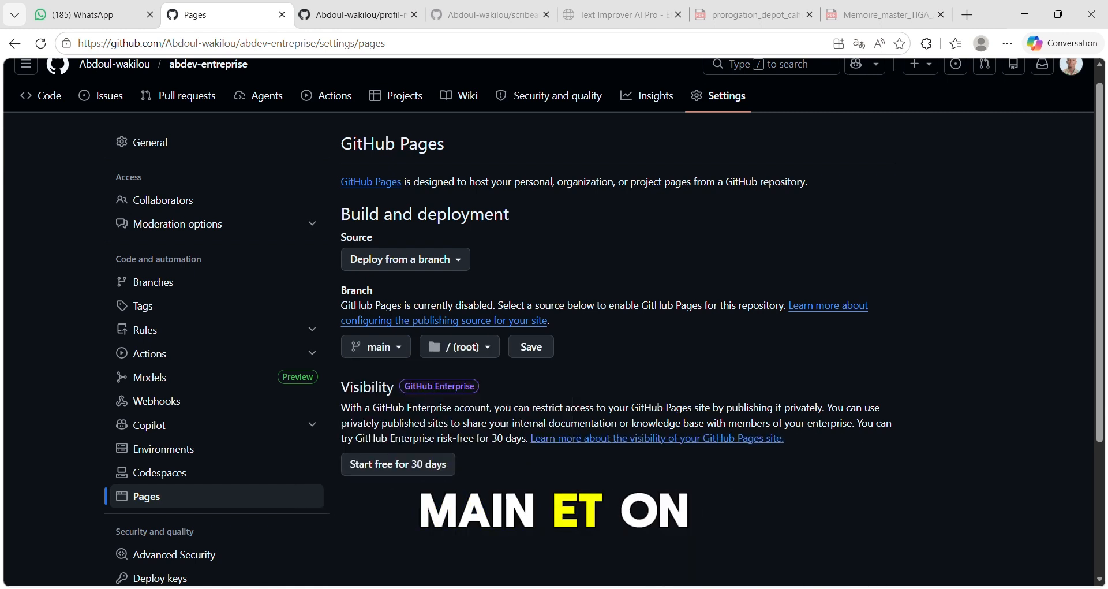
pyautogui.click(540, 354)
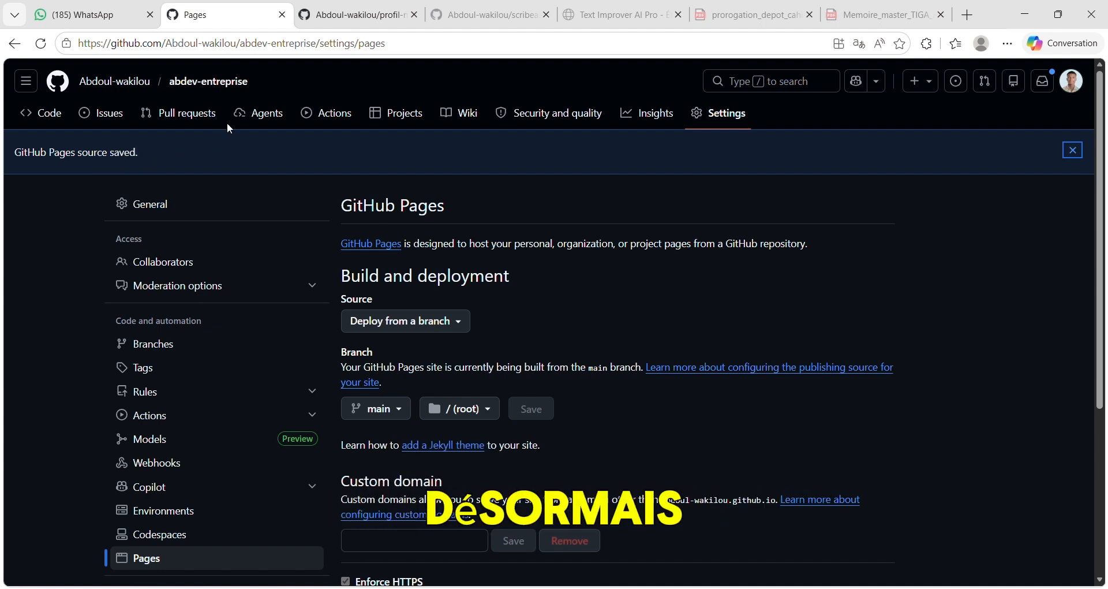
# - Reload the Pages settings, check the repository's main page for the deployment, and open the github-pages deployment details
pyautogui.click(40, 41)
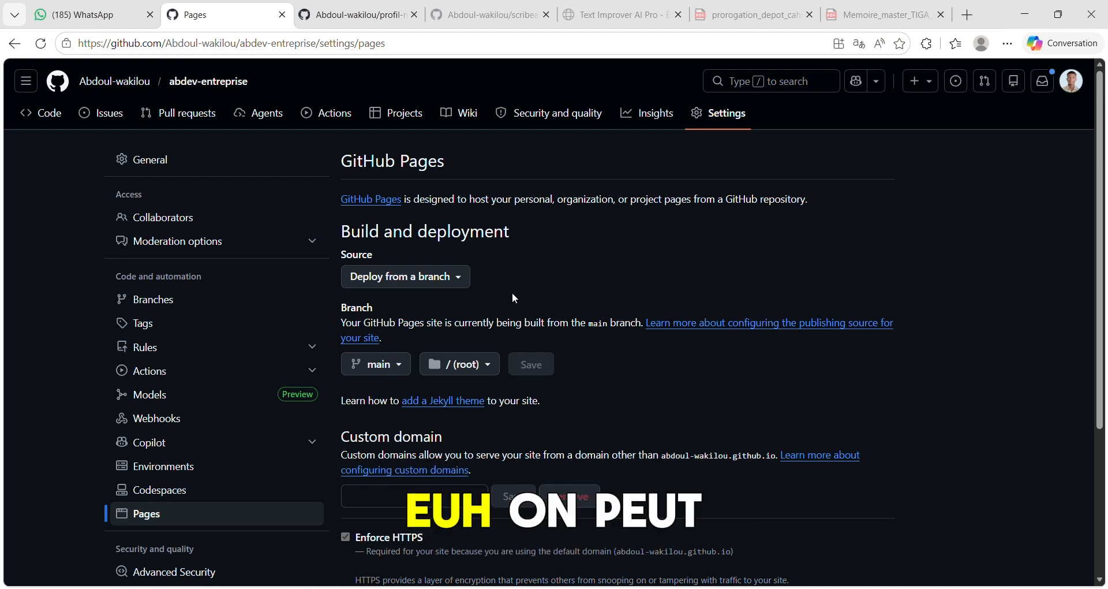
pyautogui.click(208, 85)
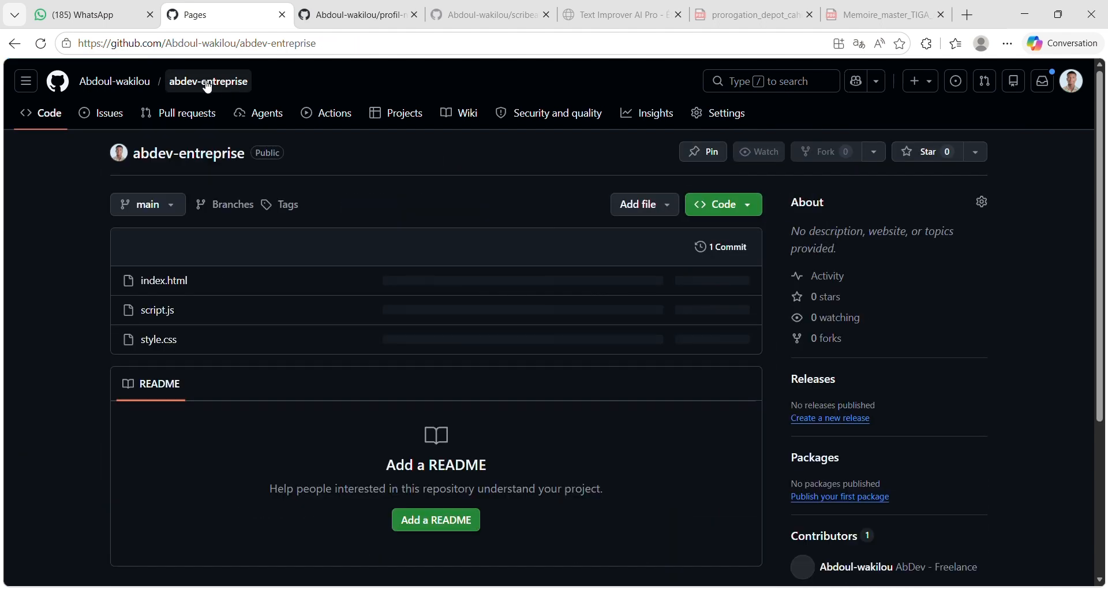
pyautogui.scroll(-5, 929, 395)
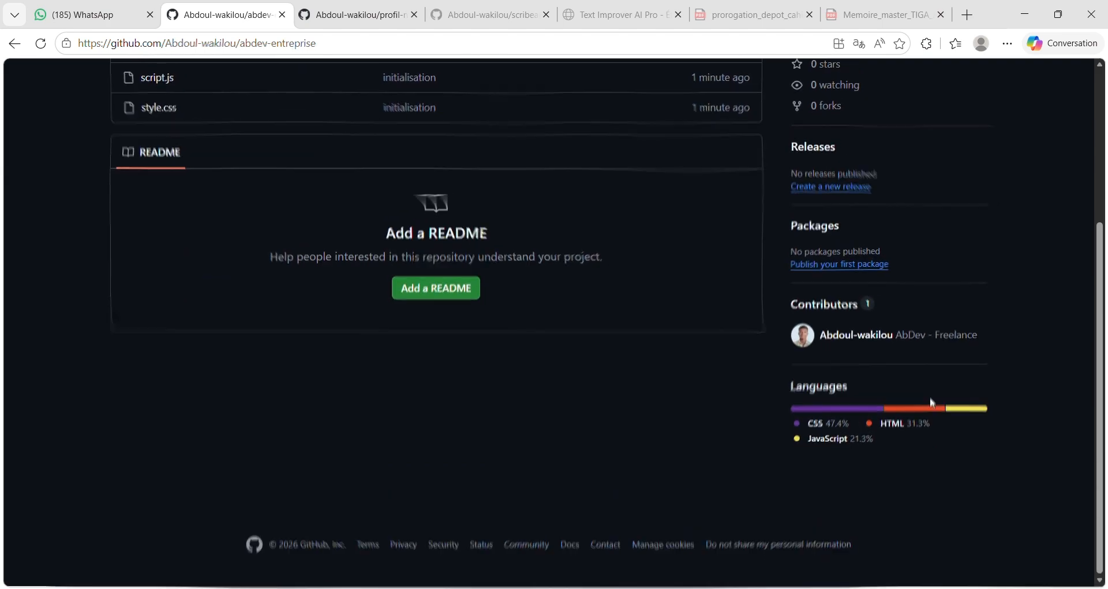
pyautogui.scroll(2, 932, 402)
pyautogui.scroll(3, 862, 329)
pyautogui.scroll(-5, 862, 324)
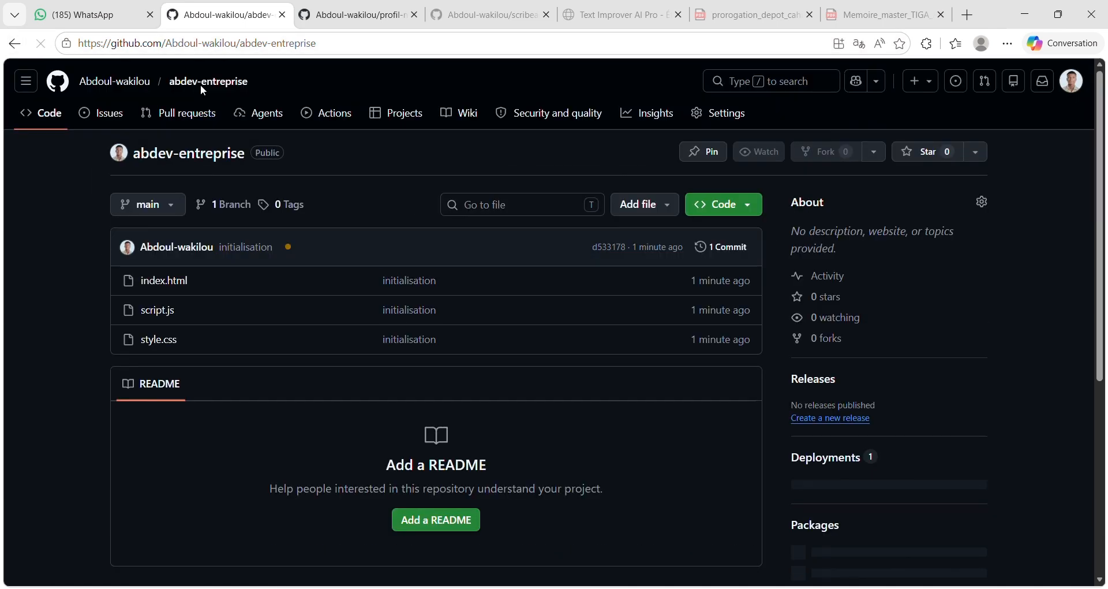
pyautogui.scroll(-2, 981, 375)
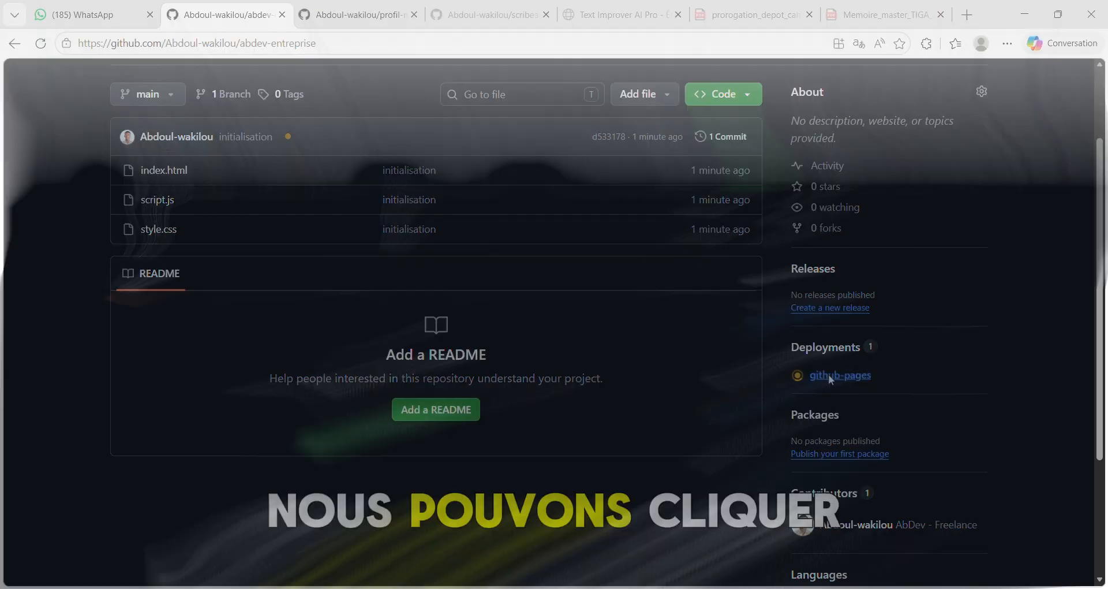
pyautogui.click(829, 373)
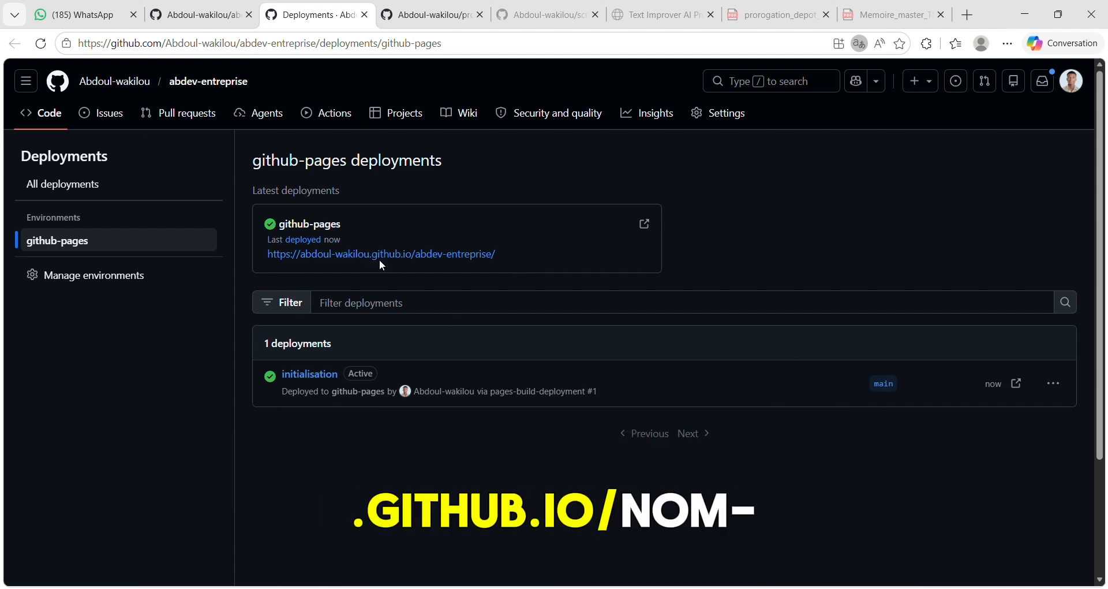
# - Open the published abdev-entreprise site from the deployment link, look over its home page and highlight its web address
pyautogui.click(486, 262)
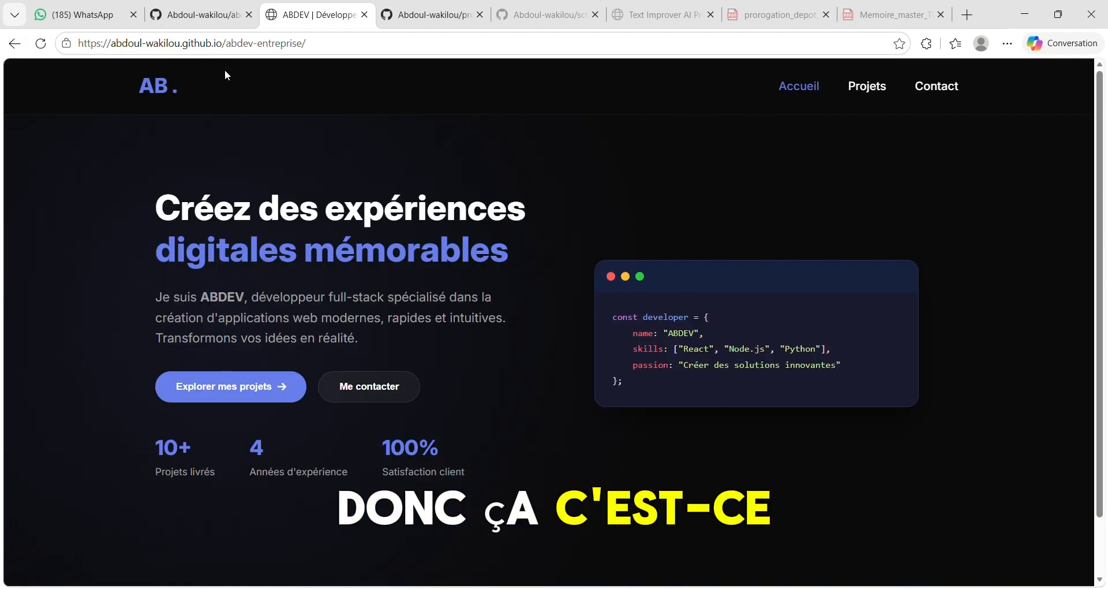
pyautogui.scroll(-3, 472, 306)
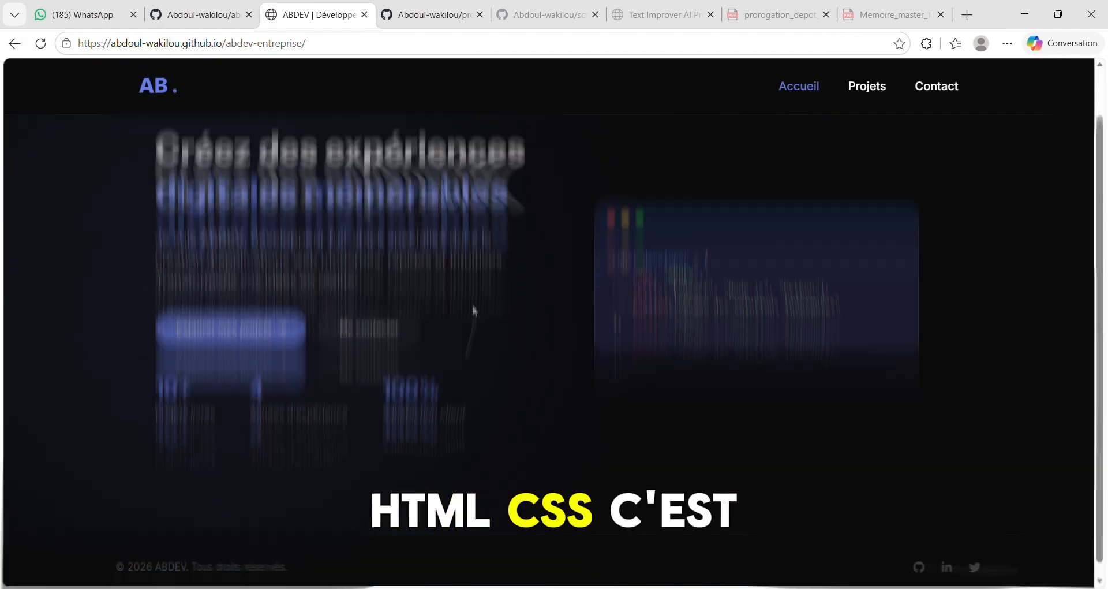
pyautogui.scroll(3, 472, 306)
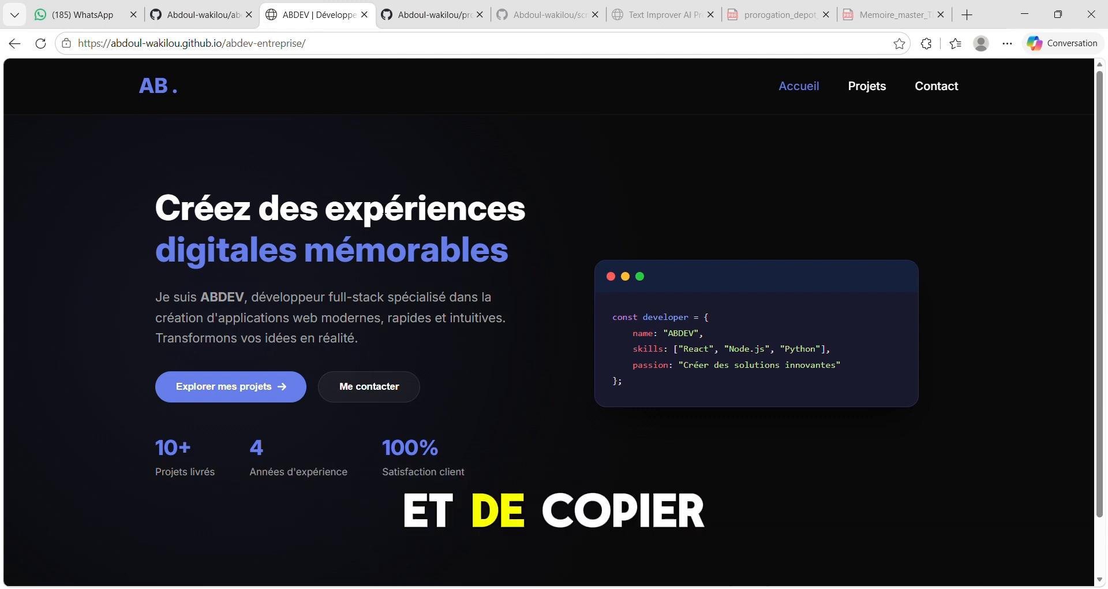
pyautogui.click(377, 43)
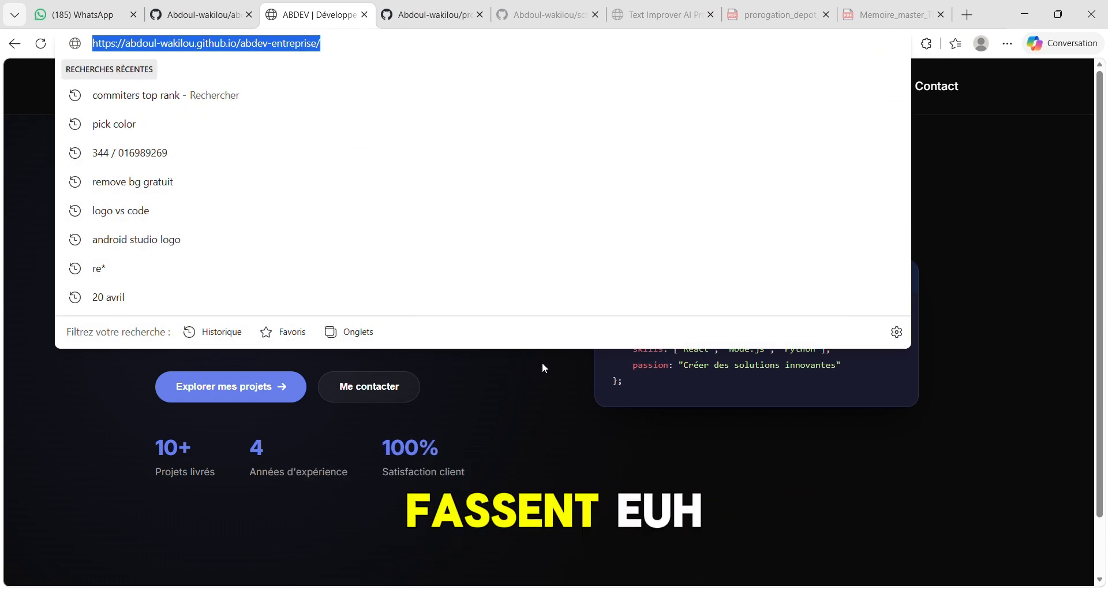
pyautogui.click(448, 399)
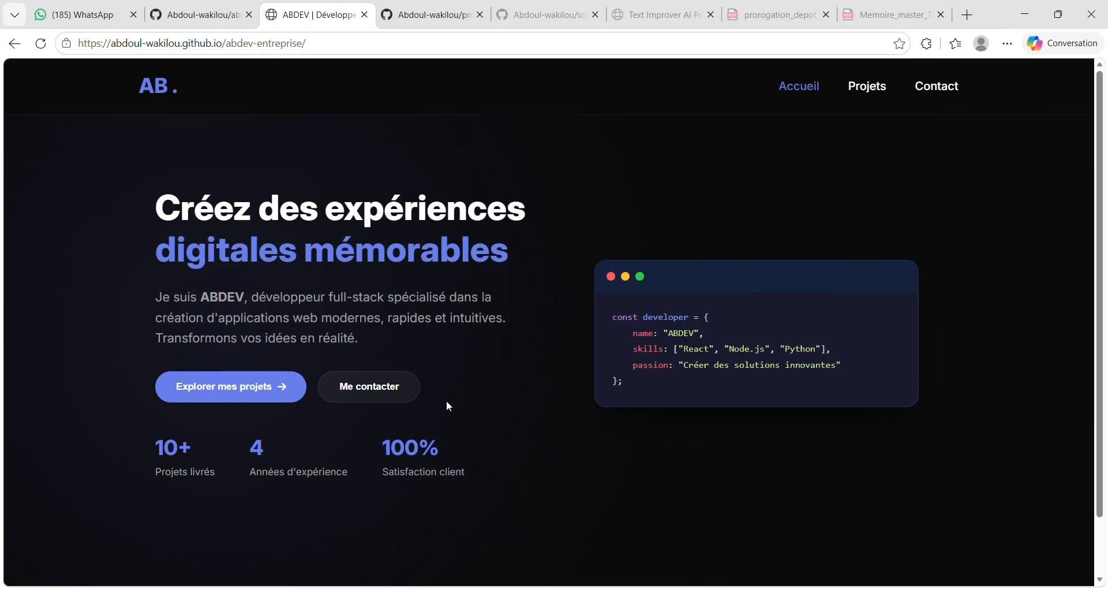